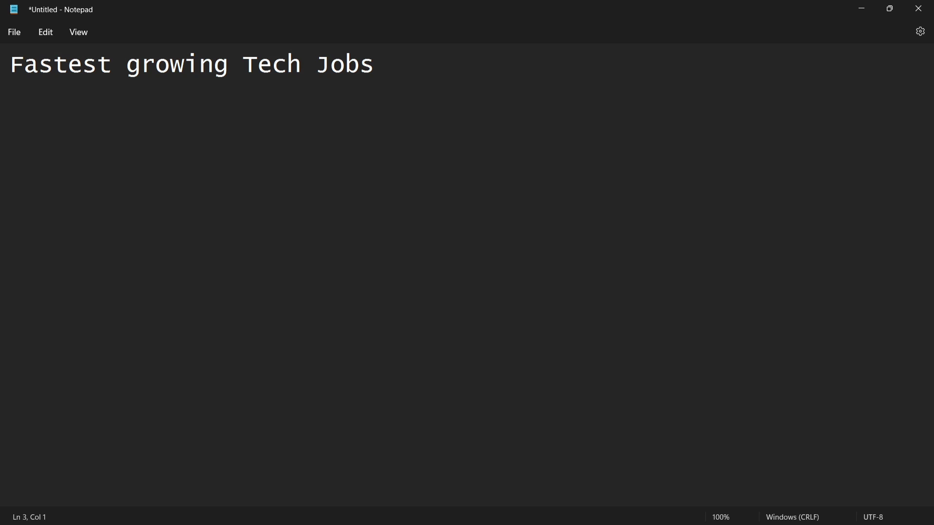
Enter "1.Data scientist" as the first list item under the heading, with a capital D in "Data".
text(1.data)
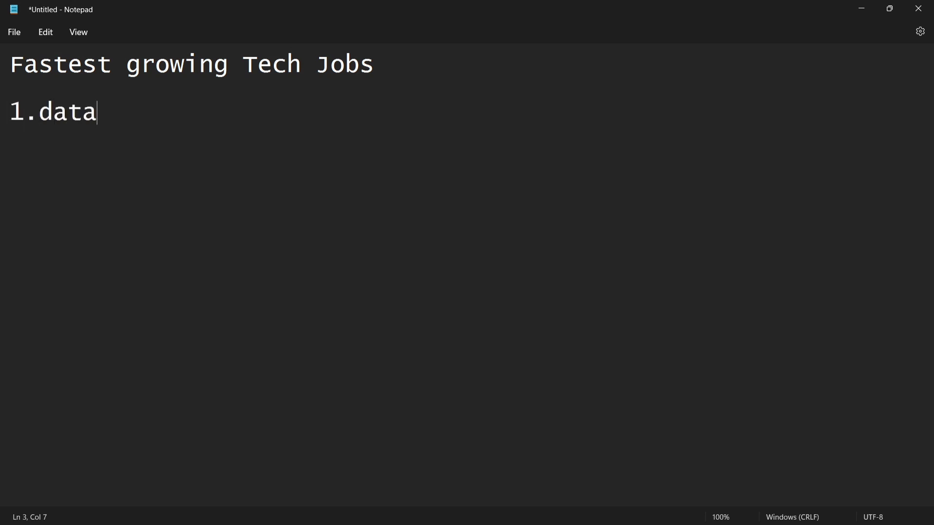
key(Left)
key(Left)
key(Left)
key(BackSpace)
text(D)
key(Right)
key(Right)
key(Right)
text(scient)
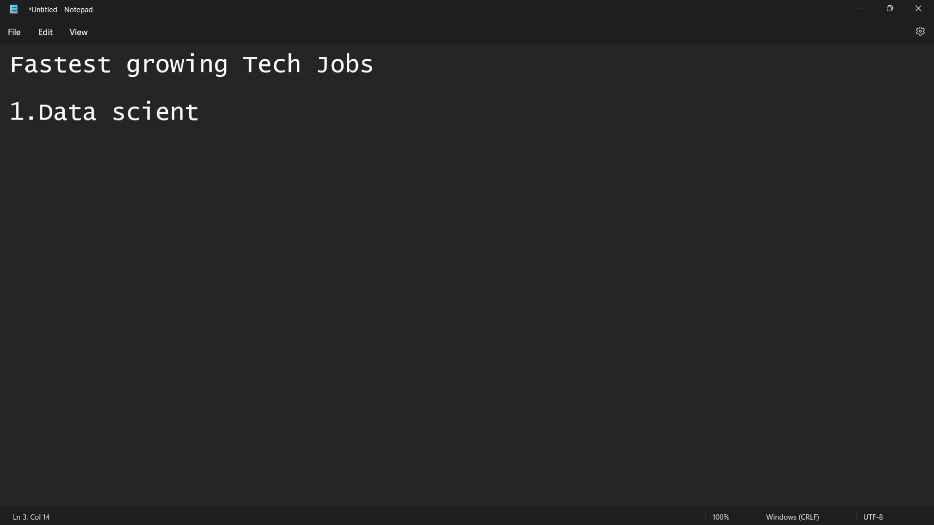
text(ist)
key(Return)
double_click(141, 112)
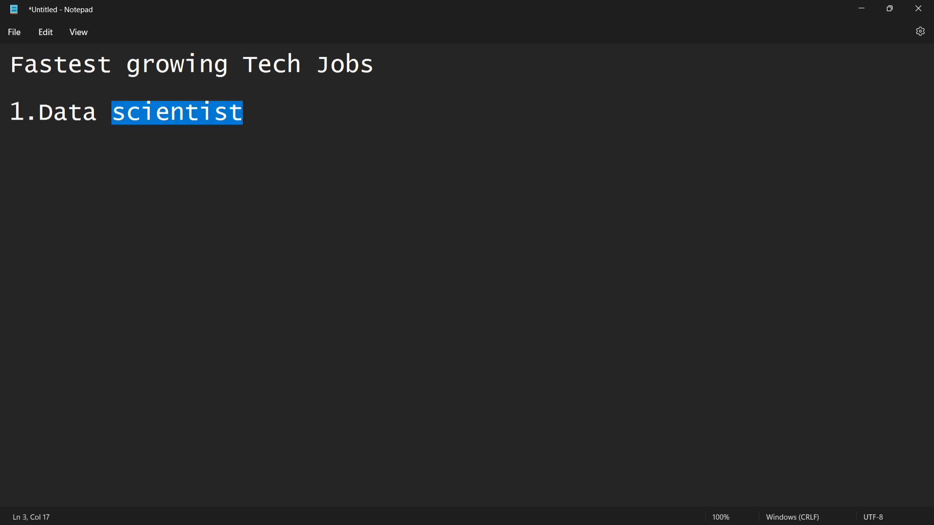
double_click(67, 113)
Add "2.Ai/ML engineer" as the second list item on the line below "1.Data scientist".
click(242, 112)
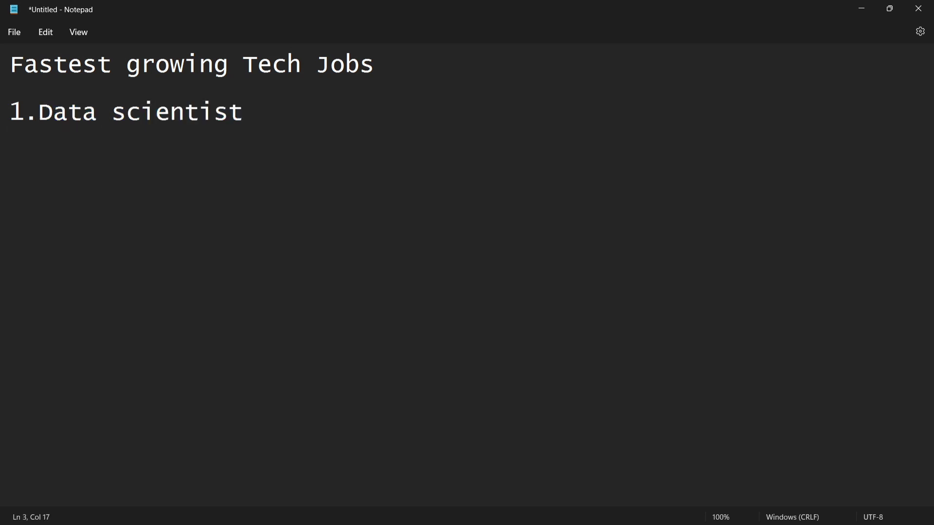
text(2.Ai/M)
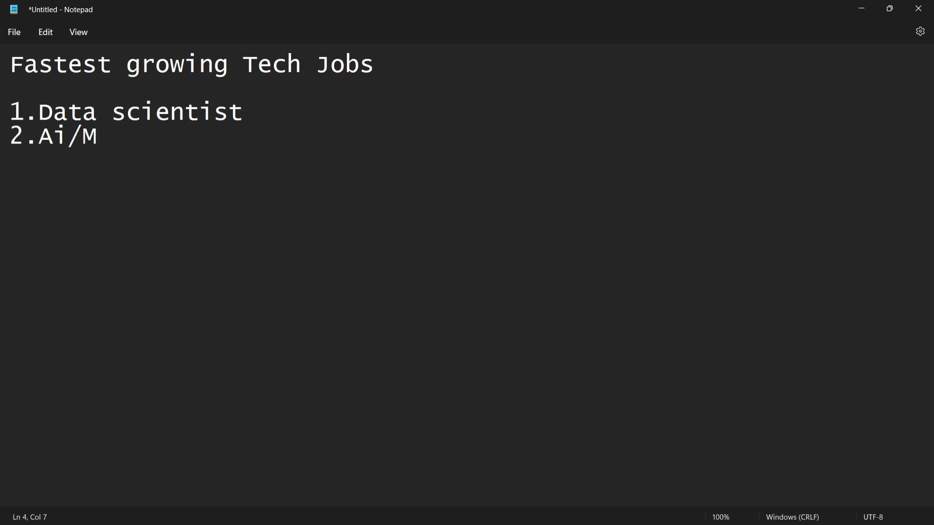
text(L eng)
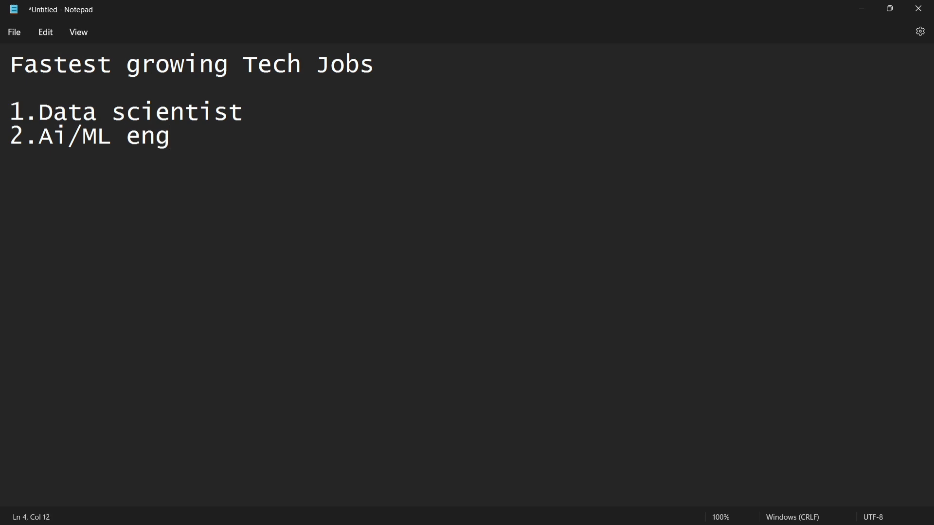
text(ineer)
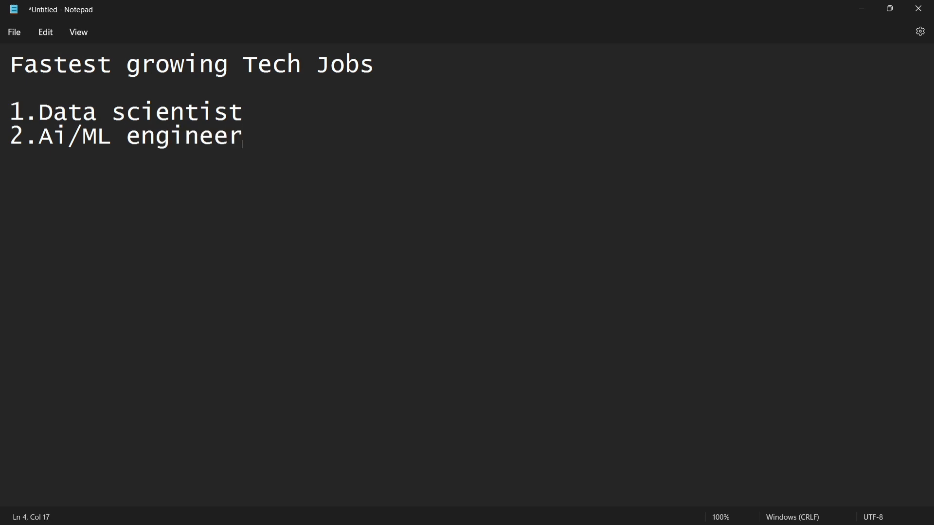
double_click(52, 137)
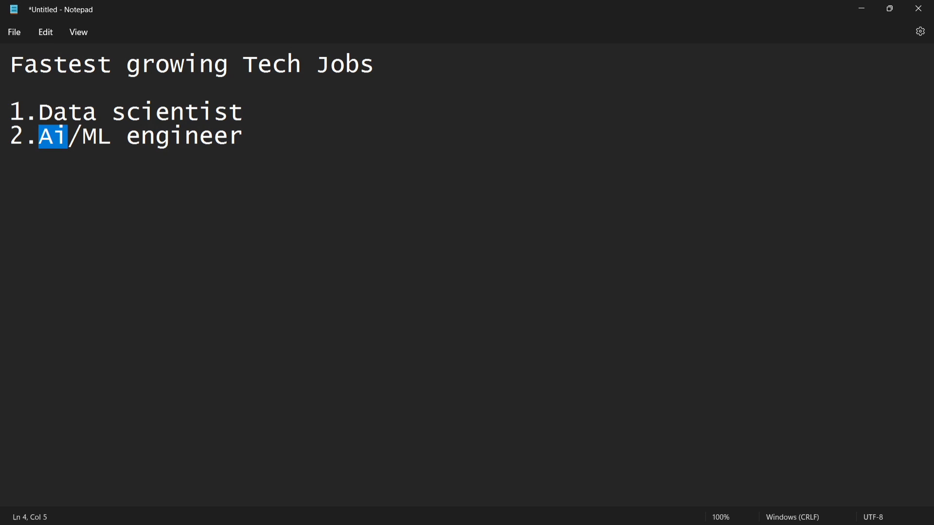
double_click(96, 137)
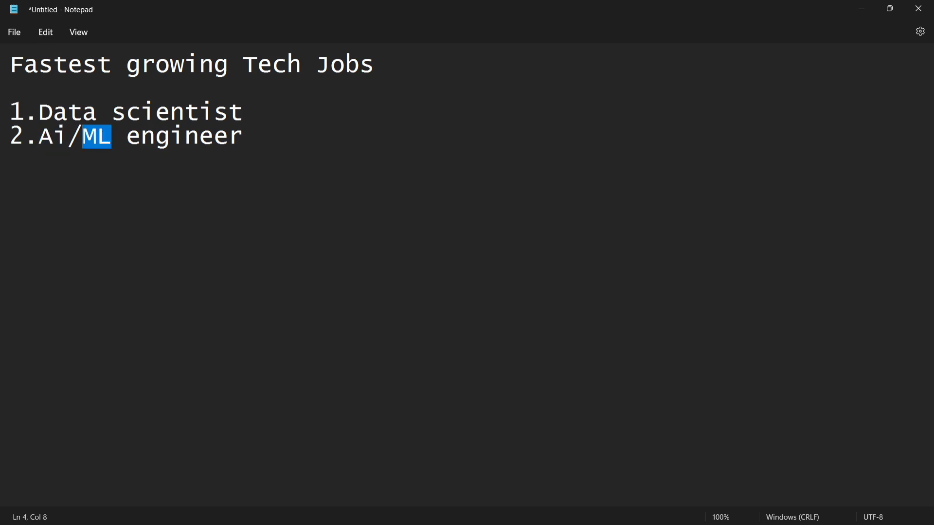
triple_click(52, 137)
double_click(53, 137)
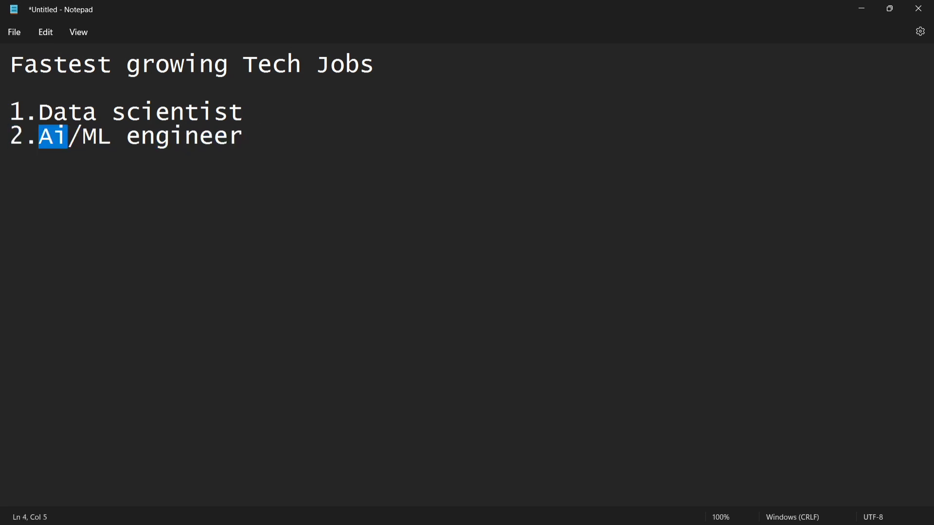
Add "3.data engineer" as the third list item on a new line after "2.Ai/ML engineer".
click(244, 136)
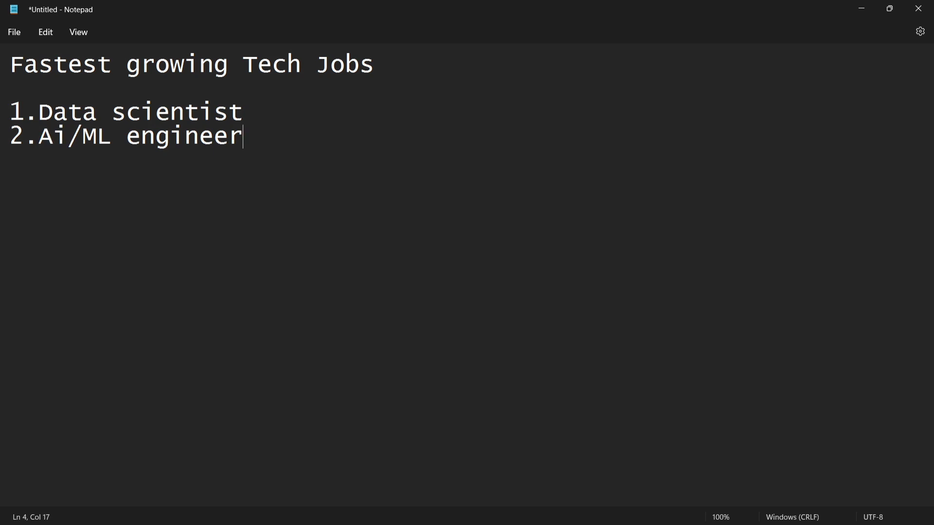
key(Return)
text(3.data engineer)
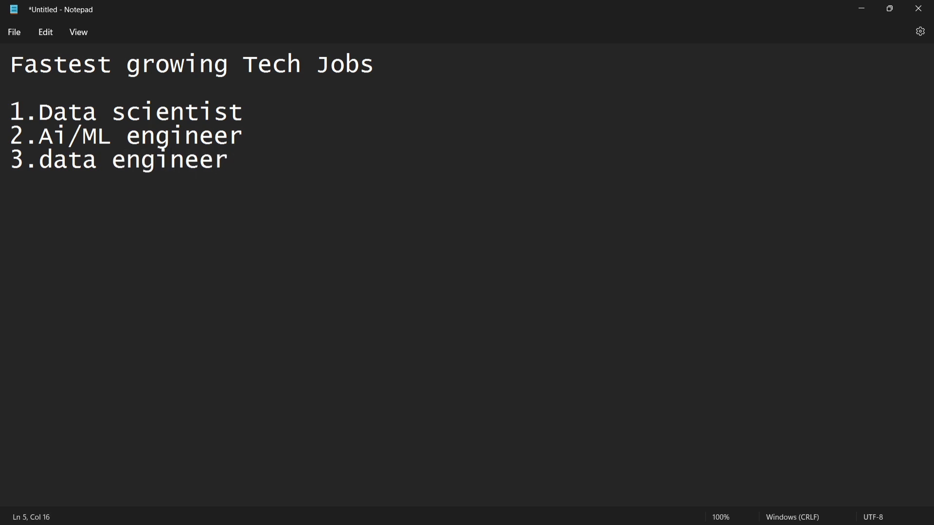
Add "4.Block chain developer" as the fourth list item on a new line.
key(Return)
text(4.Block c)
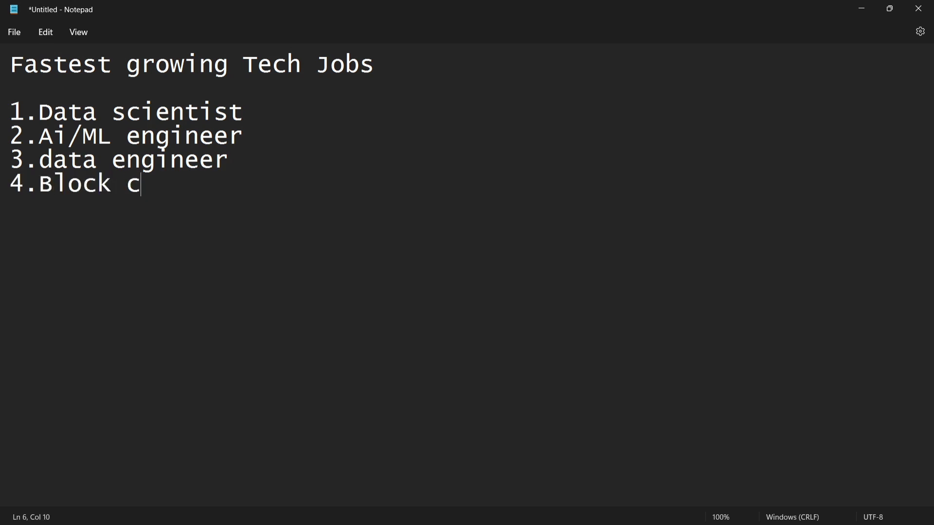
text(hain d)
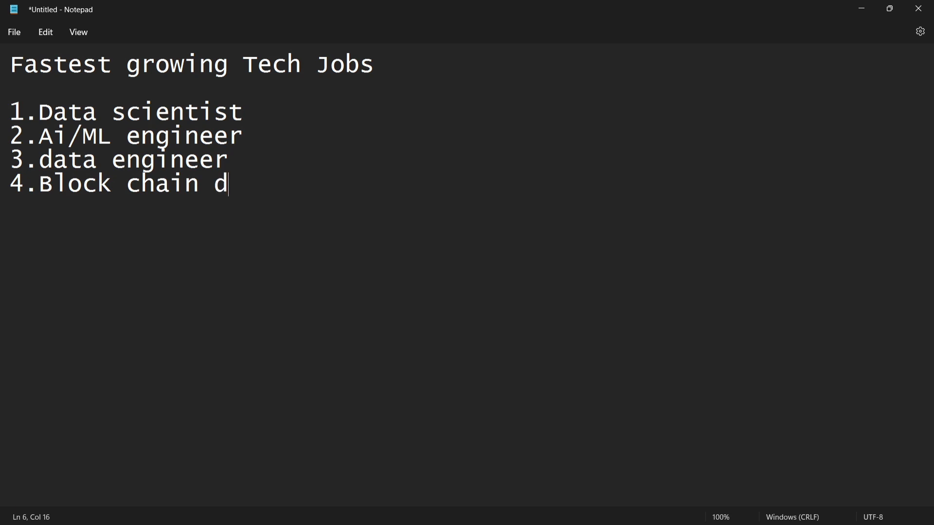
text(eveloper)
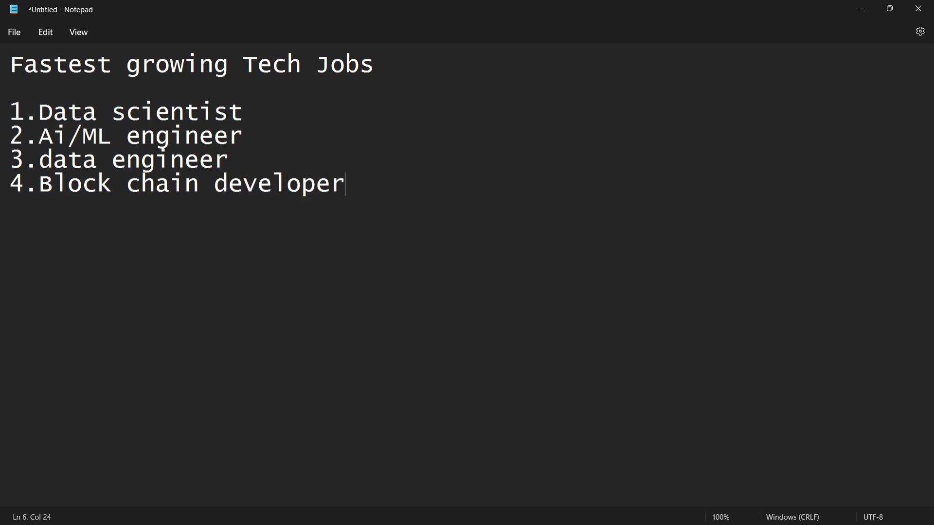
Add "5.IT security Specialist" as the fifth list item on a new line.
key(Return)
text(5.IT s)
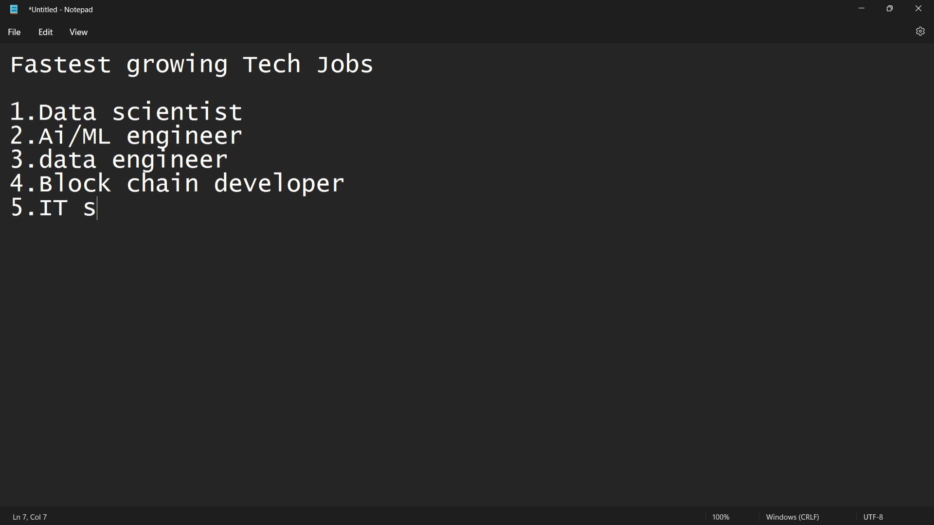
text(ecurity)
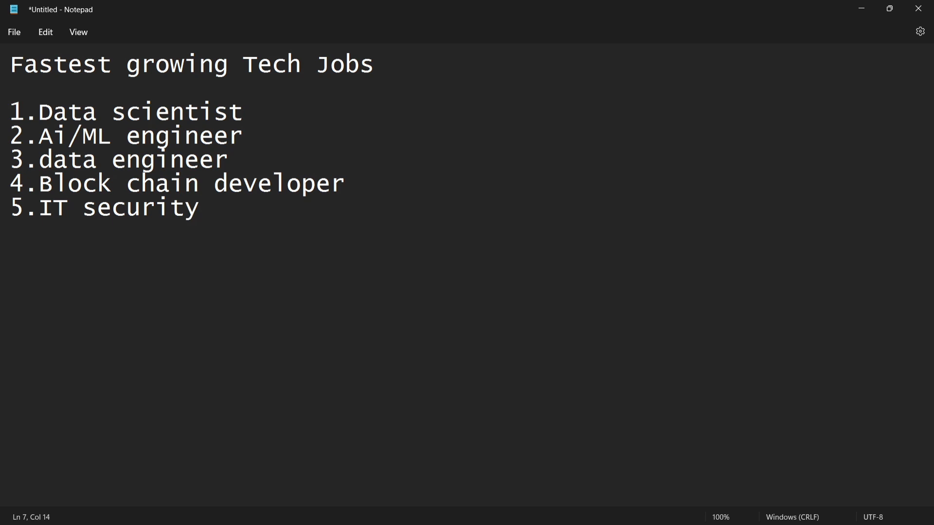
text( Special)
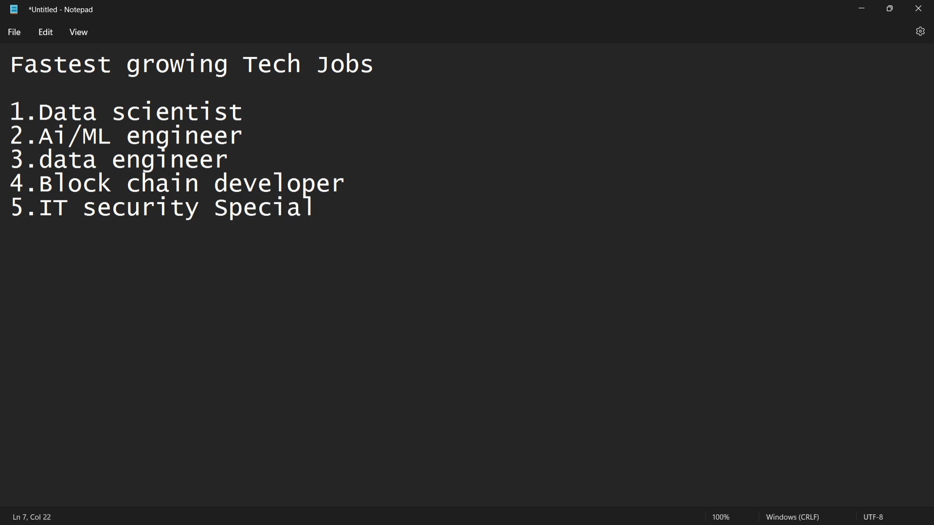
text(ist)
Add "6.Cloud Engineer" as the sixth list item on a new line.
key(Return)
text(6.)
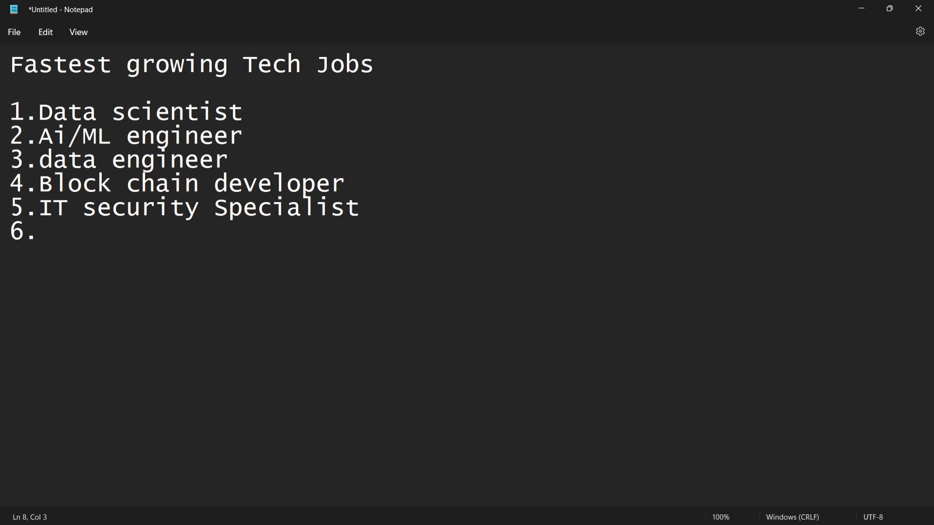
text(Cloud )
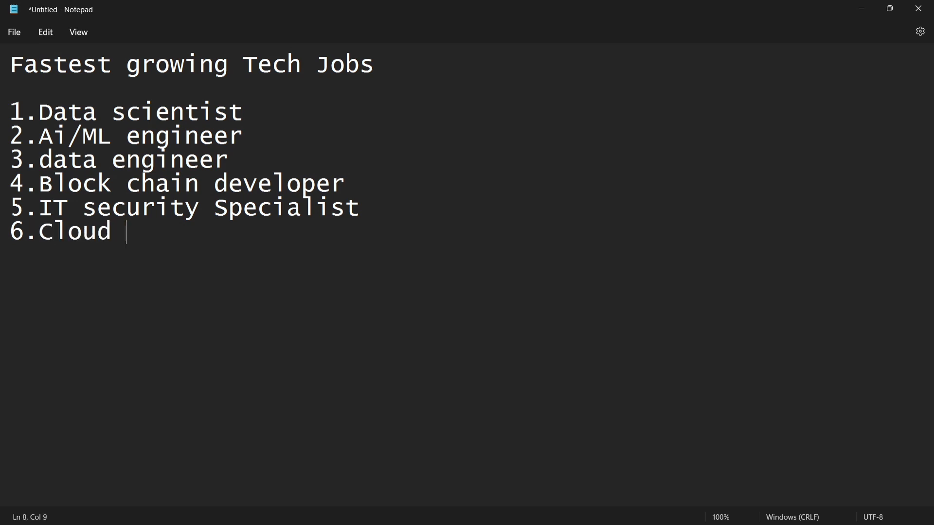
text(Engineer)
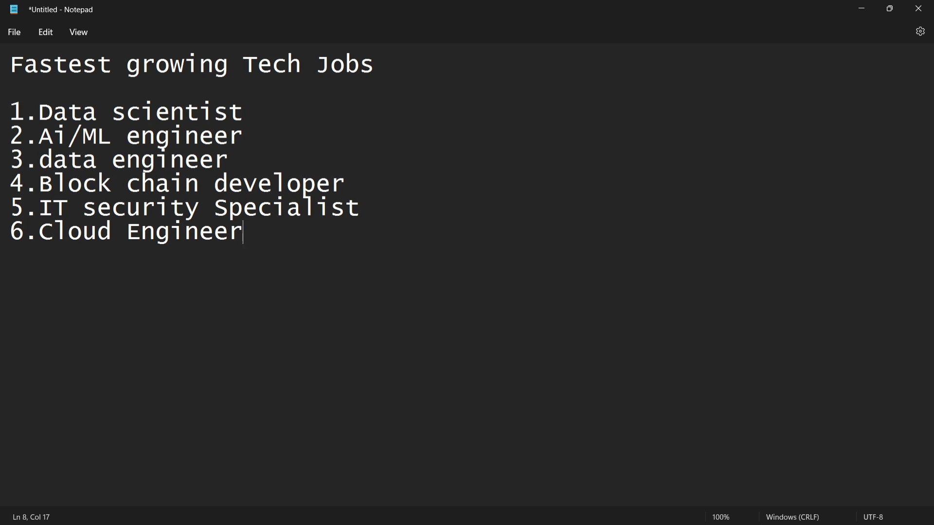
Add "7.Full Stack Developer" as the seventh list item on a new line.
key(Return)
text(4)
key(BackSpace)
text(7.Full )
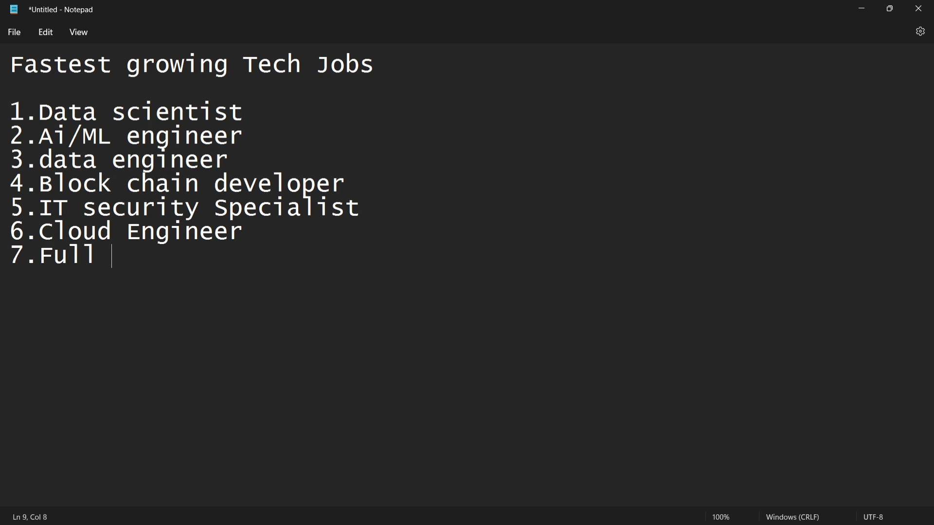
text(Stack)
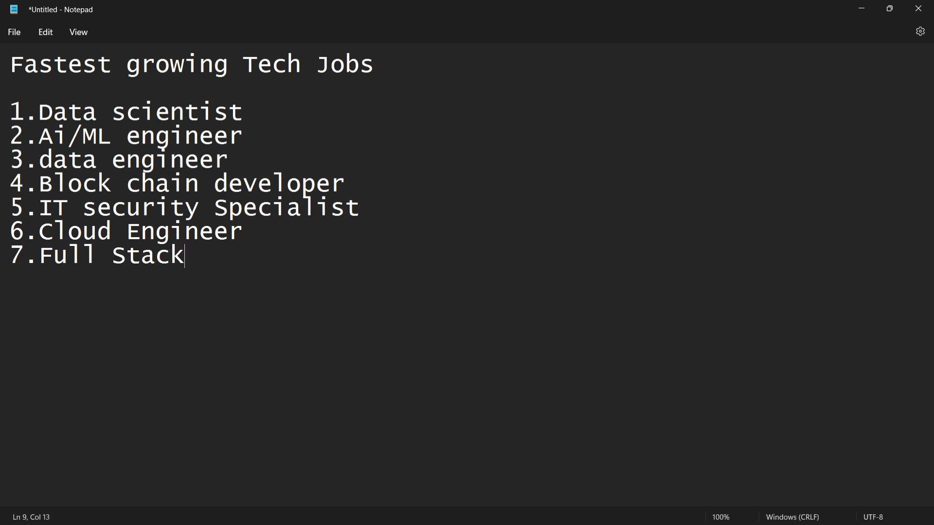
text( Developer)
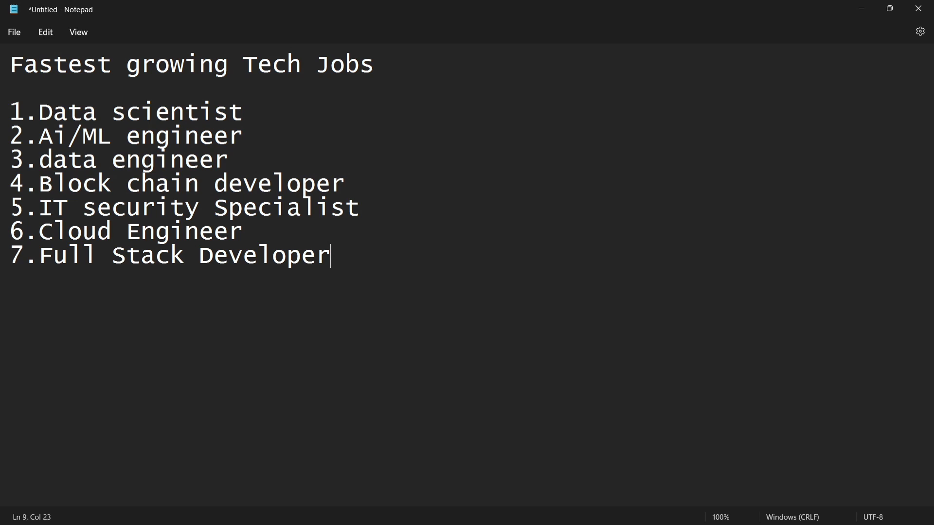
Add "8.DevOps Engineer" as the eighth list item on a new line, correcting the misspelled words.
key(Return)
text(8.Dwv)
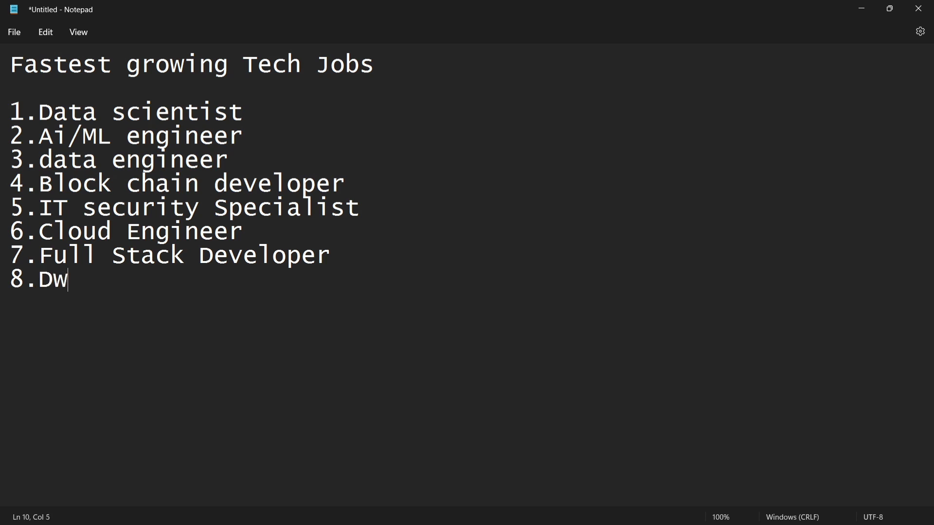
key(BackSpace)
key(BackSpace)
text(evOps en)
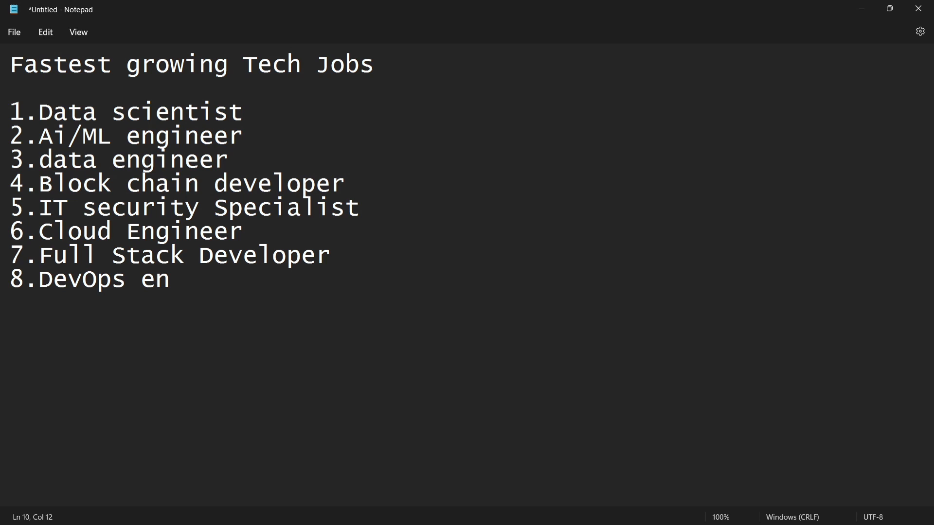
text(gneer)
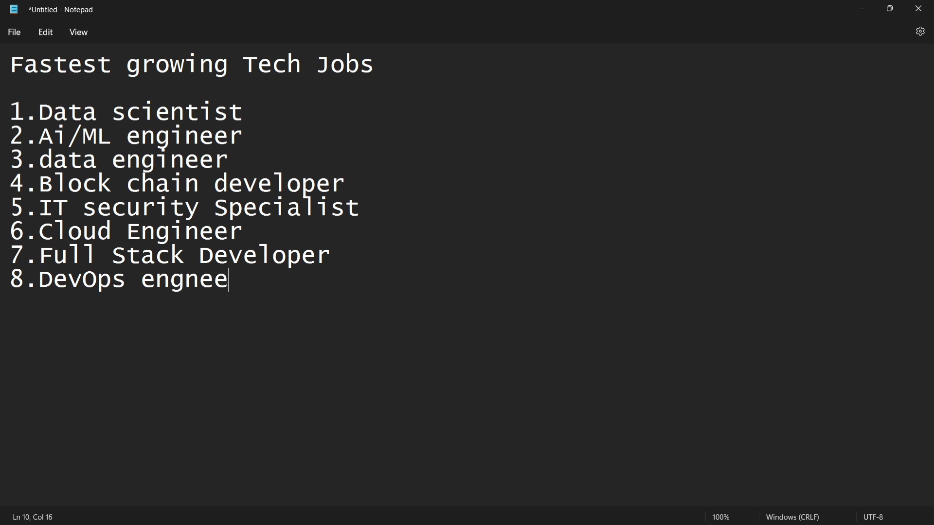
key(BackSpace)
key(BackSpace)
key(BackSpace)
key(BackSpace)
key(BackSpace)
key(BackSpace)
key(BackSpace)
text(S)
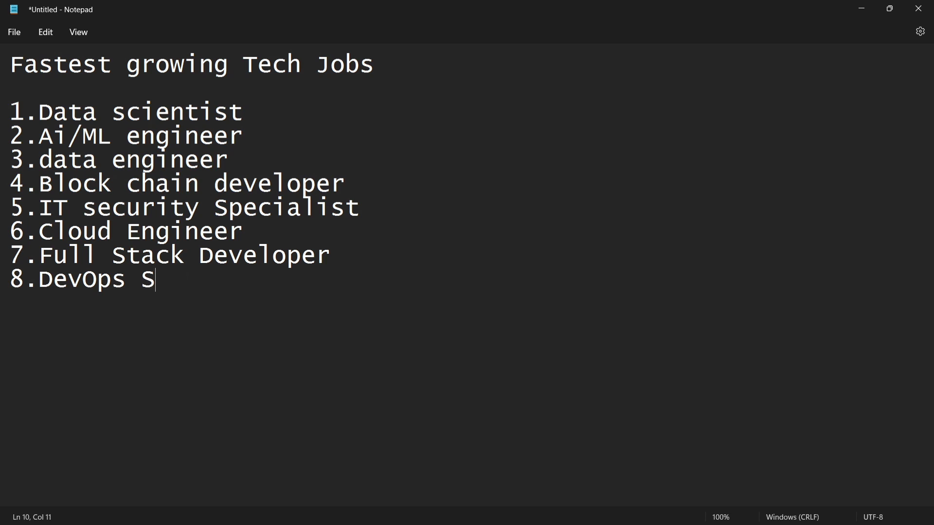
key(BackSpace)
text(Eng)
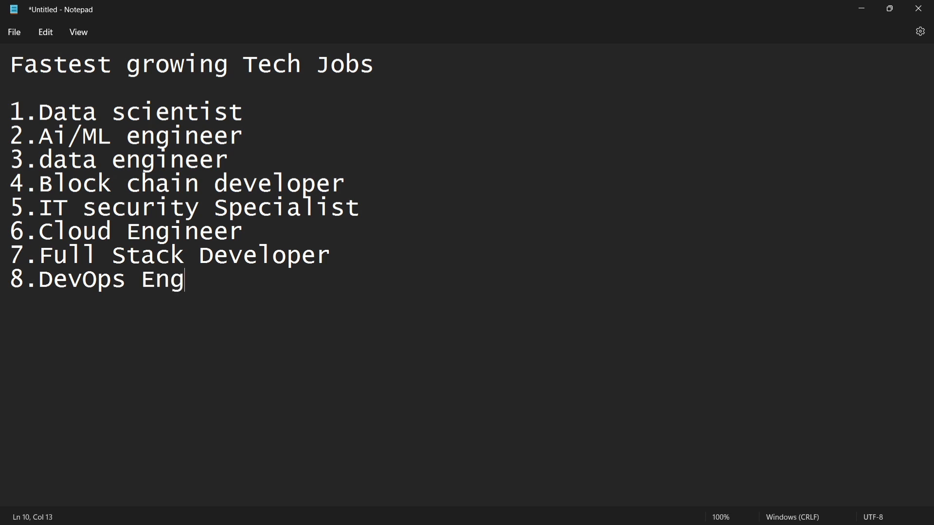
text(ineer)
key(BackSpace)
text(er)
Add "9.Application Developer" as the ninth list item on a new line.
key(Return)
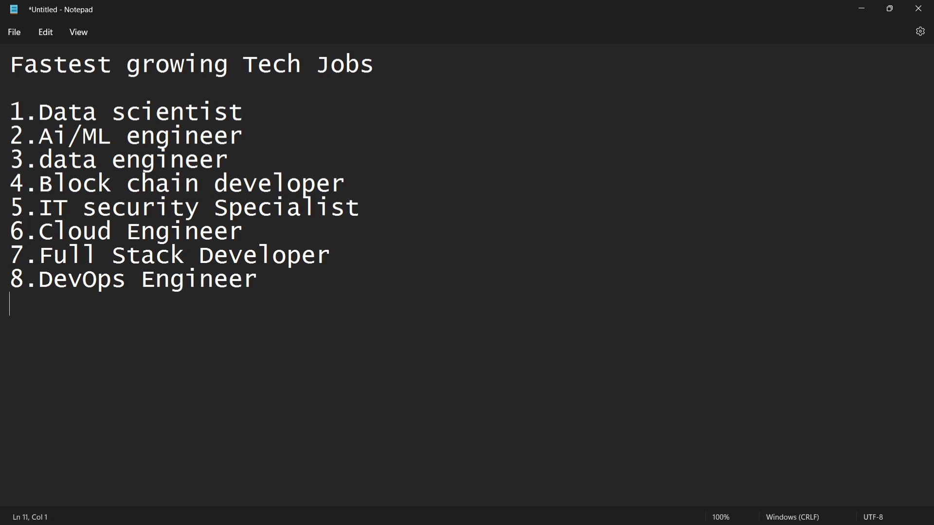
text(9.App)
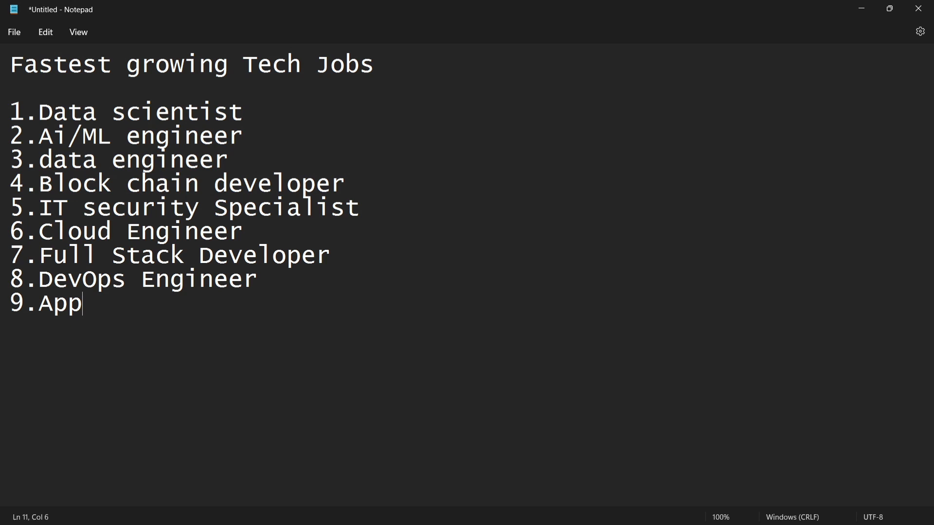
text(lica)
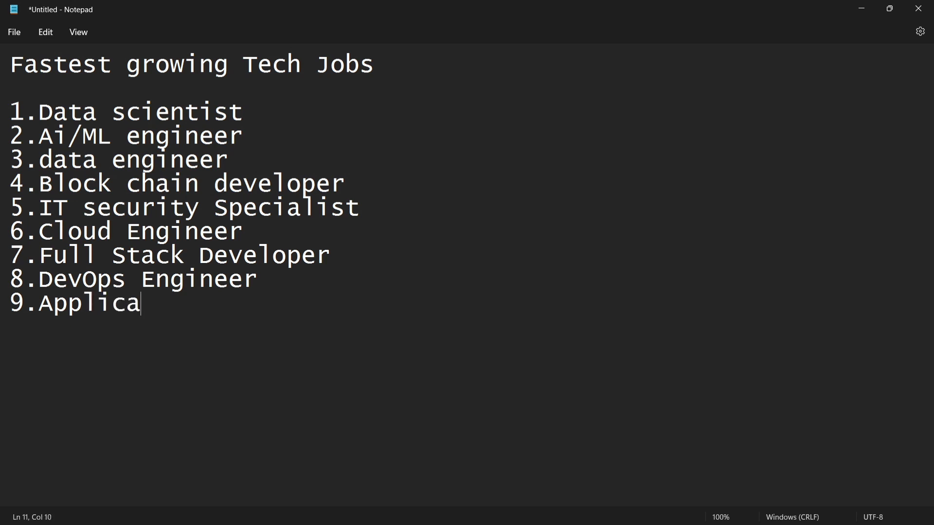
text(tion D)
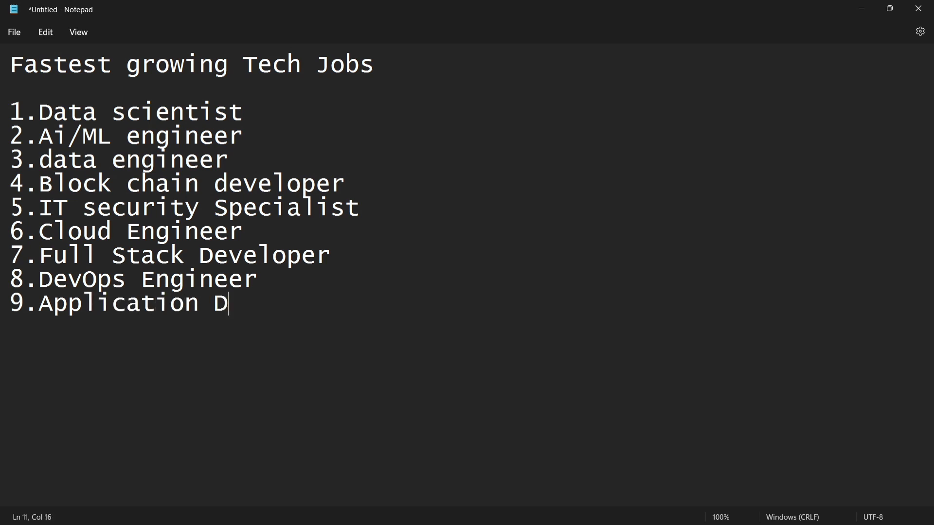
text(eveloper)
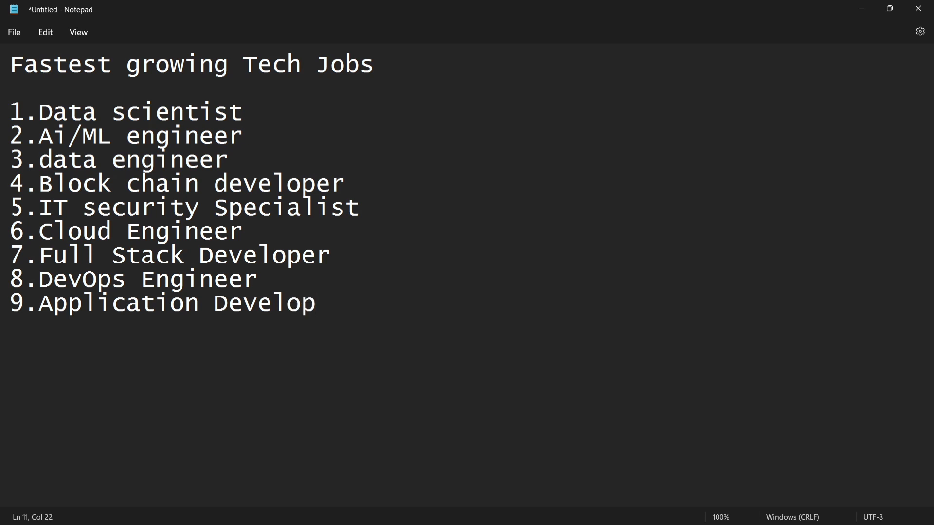
Add "10.Software Developer" as the tenth list item on a new line.
key(Return)
text(1)
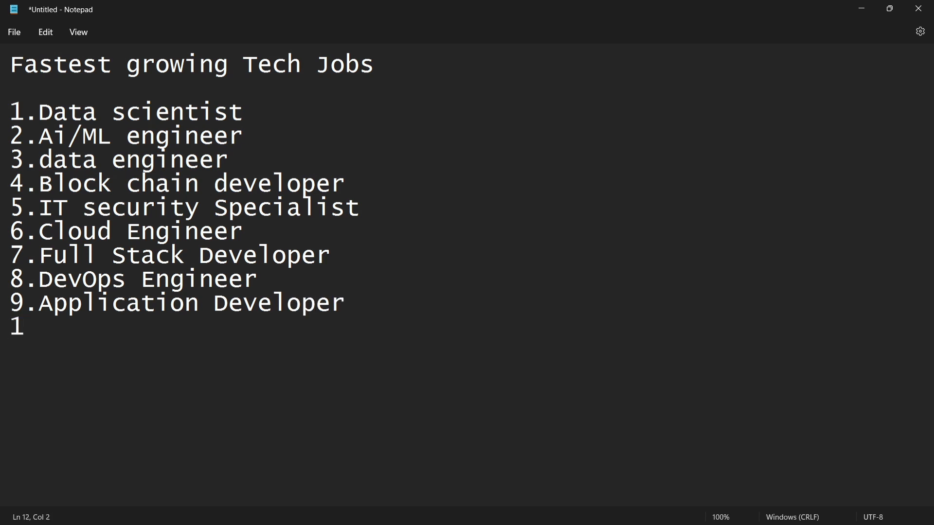
text(0.Software )
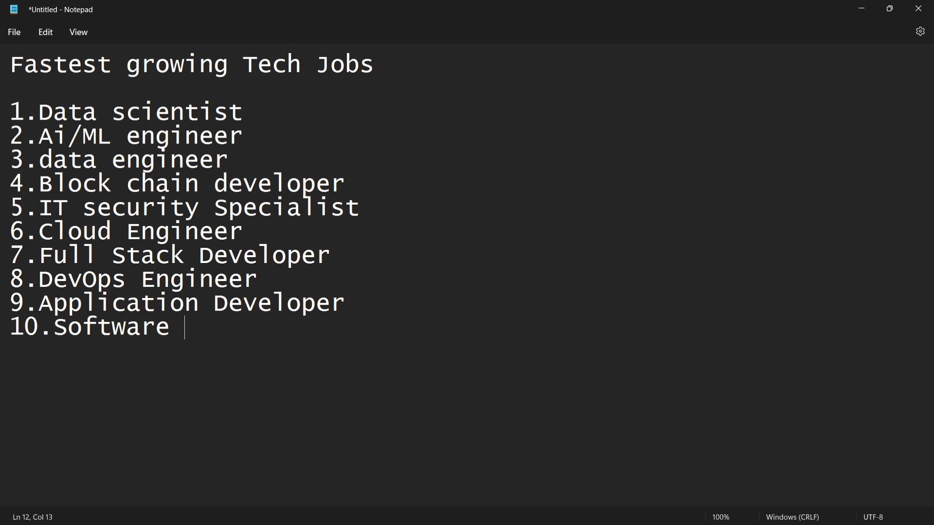
text(Developer)
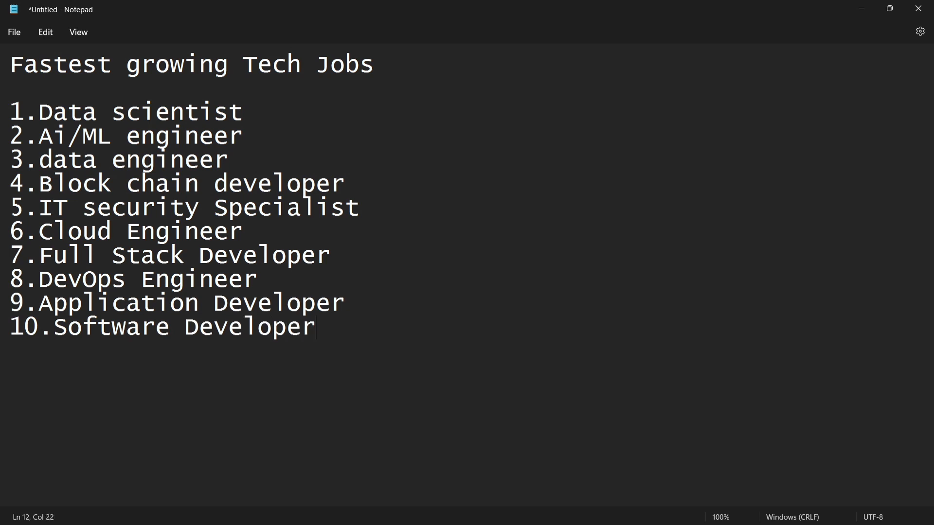
Review the whole numbered list, going through the entries one by one from Data scientist to Software Developer.
click(214, 65)
drag(336, 349, 10, 112)
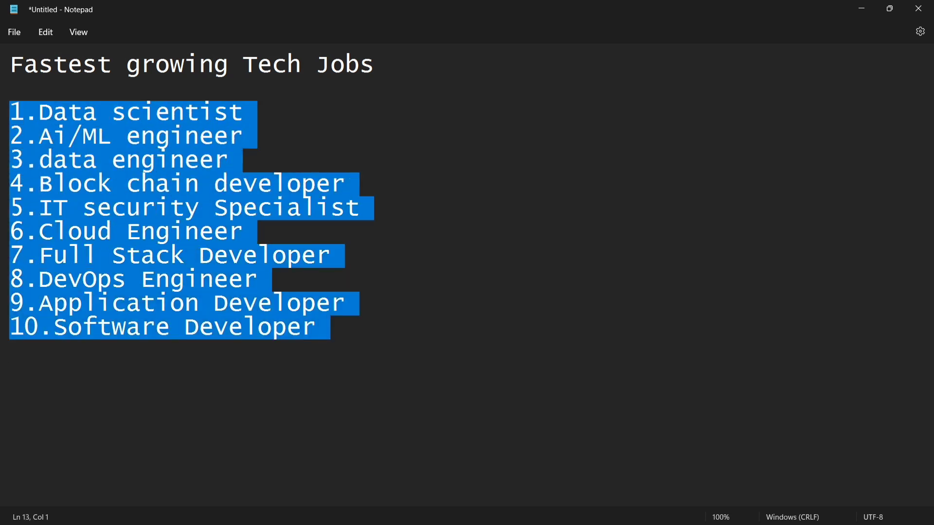
click(155, 232)
click(184, 113)
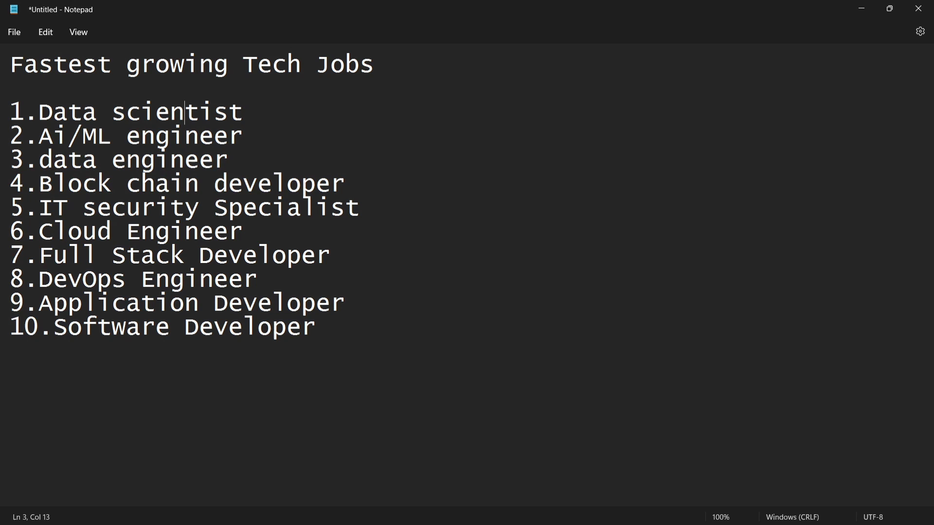
click(199, 112)
click(185, 160)
click(184, 184)
click(185, 208)
click(170, 232)
click(169, 256)
click(155, 279)
click(155, 303)
click(155, 327)
Go through the job entries a second time, highlighting the keywords security, Cloud, Stack, DevOps and Application.
click(170, 113)
click(156, 137)
click(140, 160)
click(155, 185)
double_click(156, 185)
double_click(156, 208)
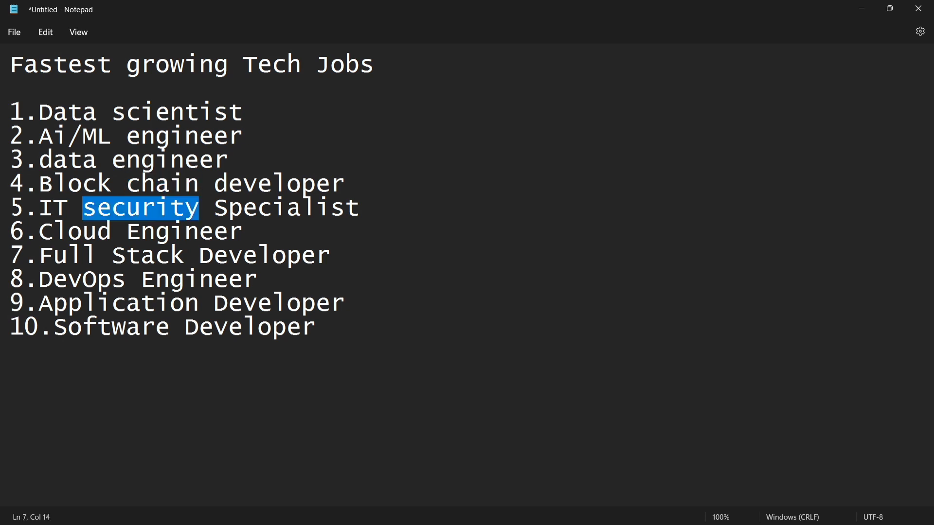
click(75, 232)
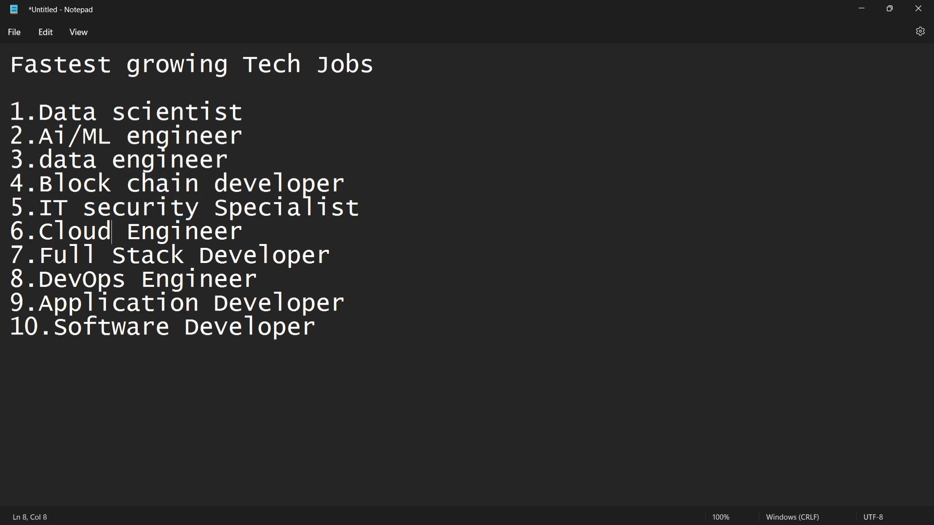
double_click(76, 232)
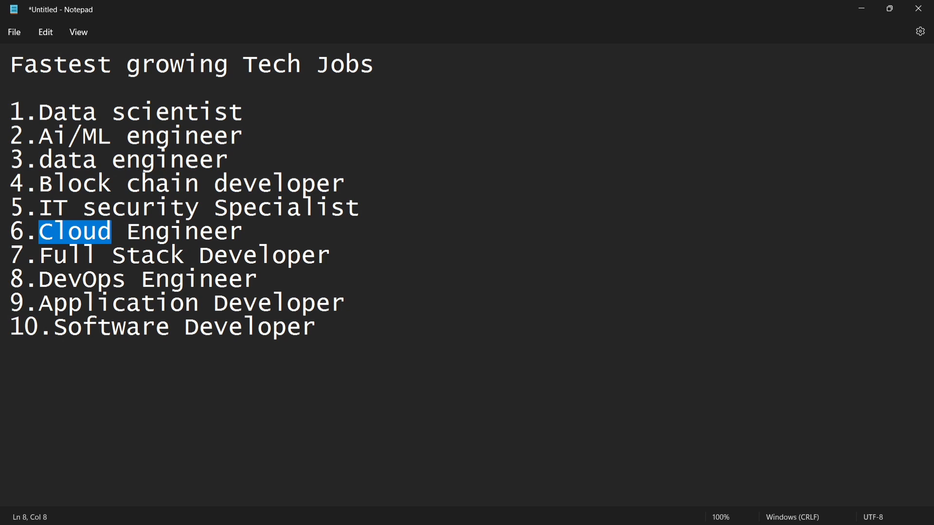
click(156, 256)
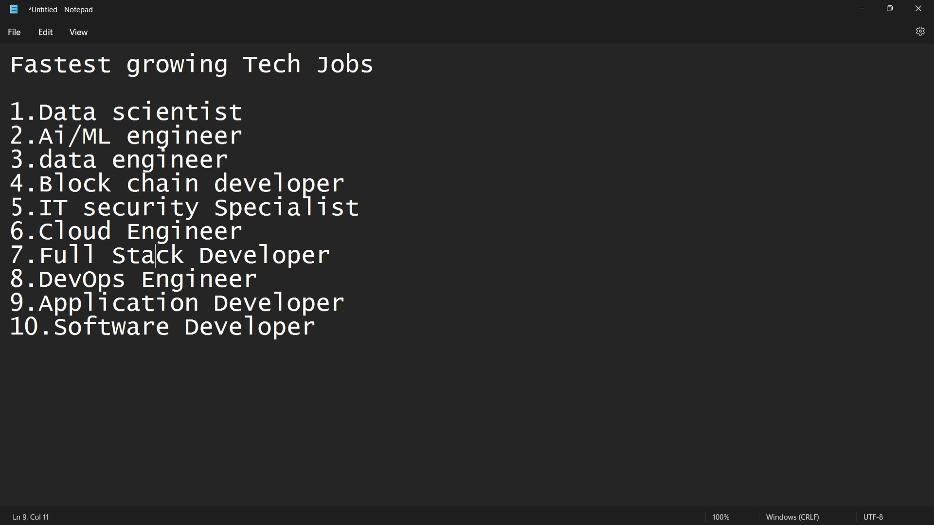
double_click(156, 256)
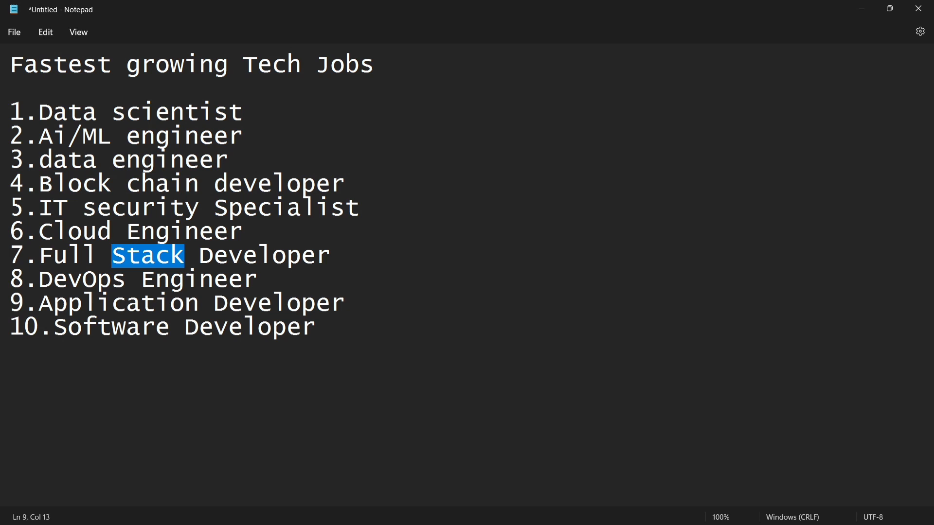
double_click(82, 279)
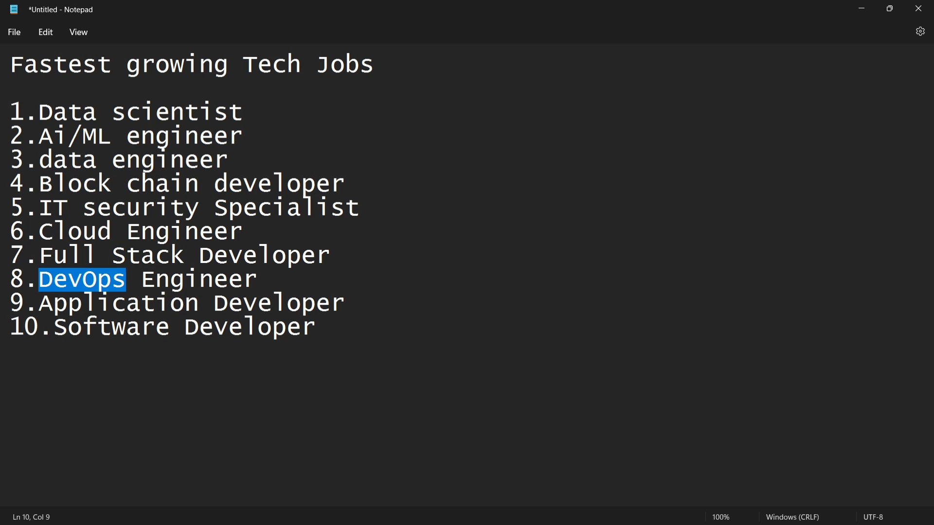
double_click(127, 304)
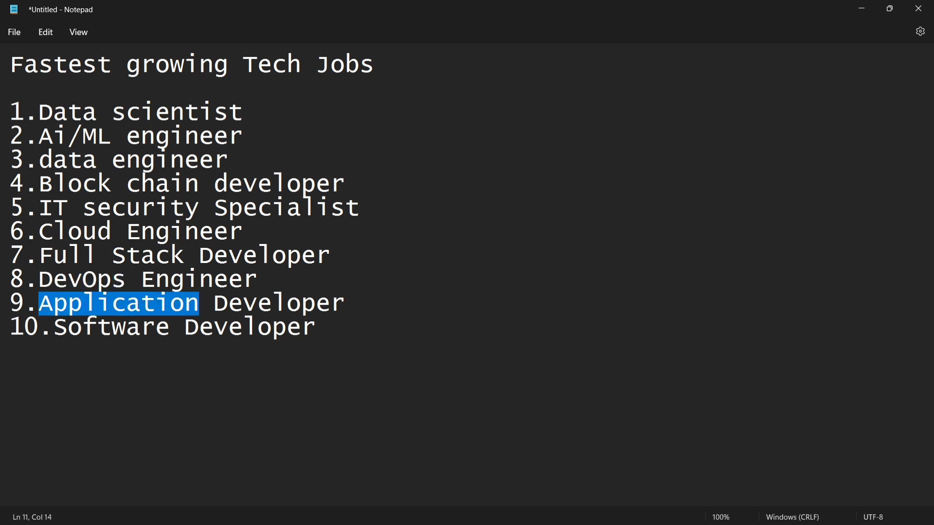
click(141, 327)
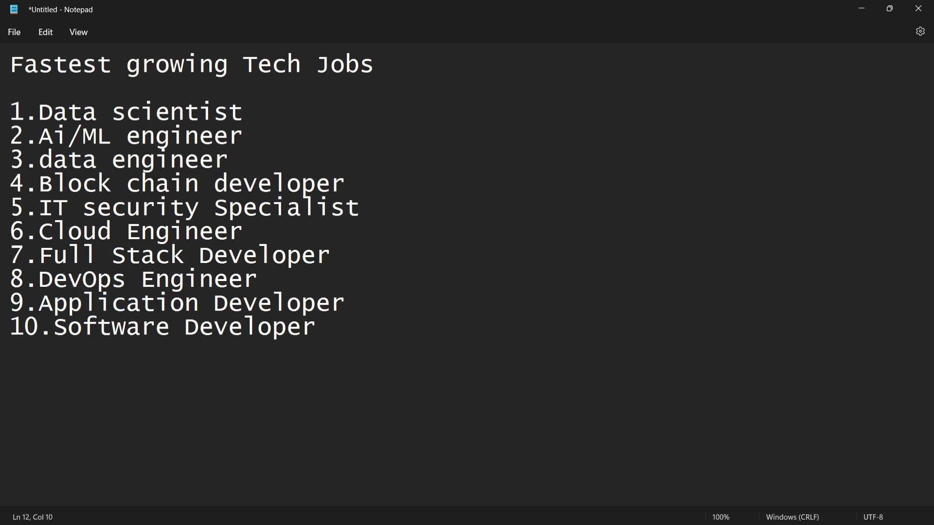
Highlight the full job list and the individual Data scientist, Ai/ML engineer and data engineer entries for review.
drag(140, 350, 9, 111)
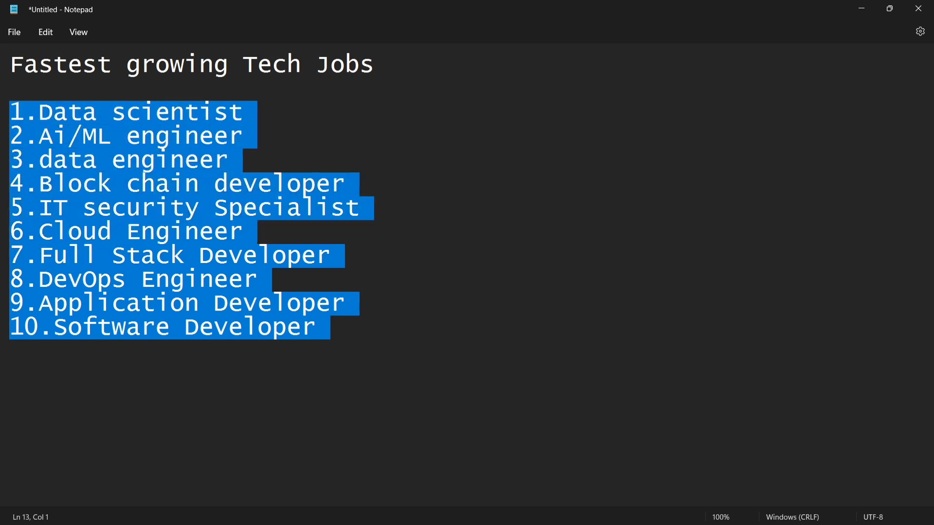
click(330, 256)
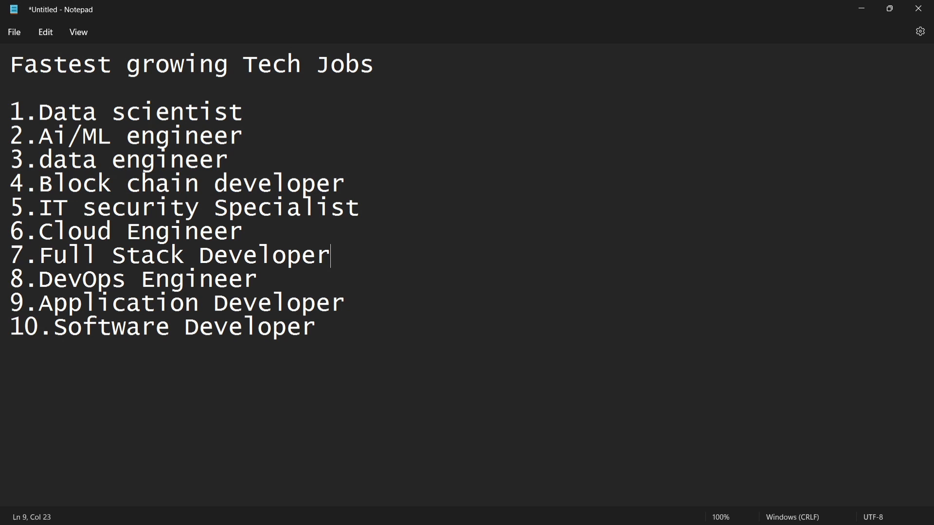
drag(242, 112, 39, 112)
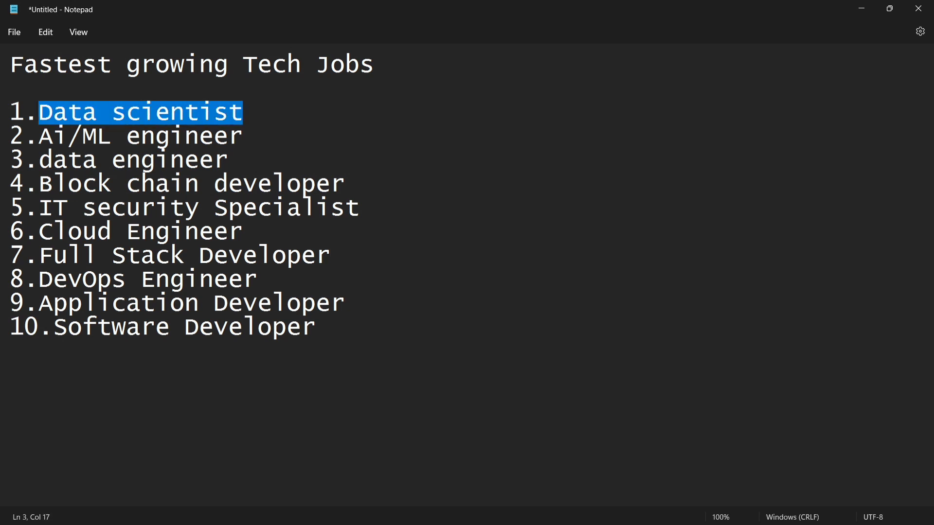
drag(243, 136, 97, 137)
drag(228, 161, 53, 160)
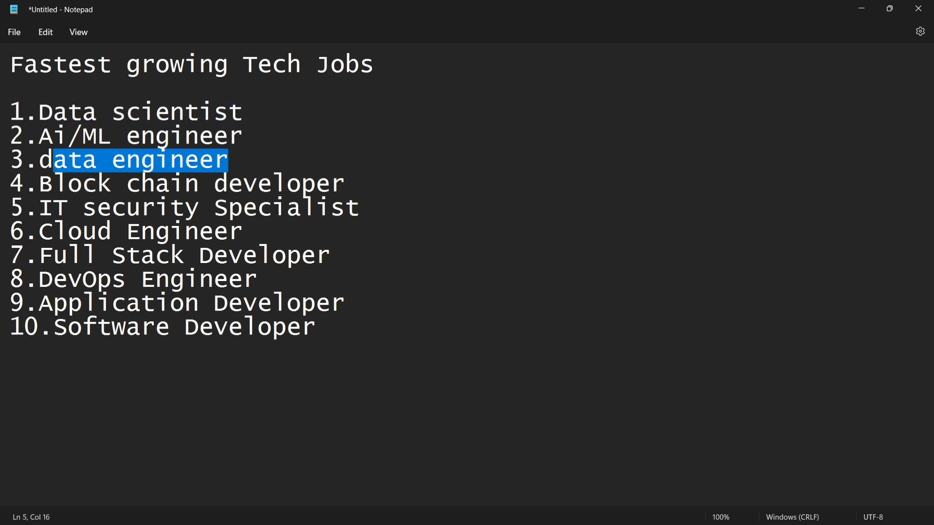
click(9, 352)
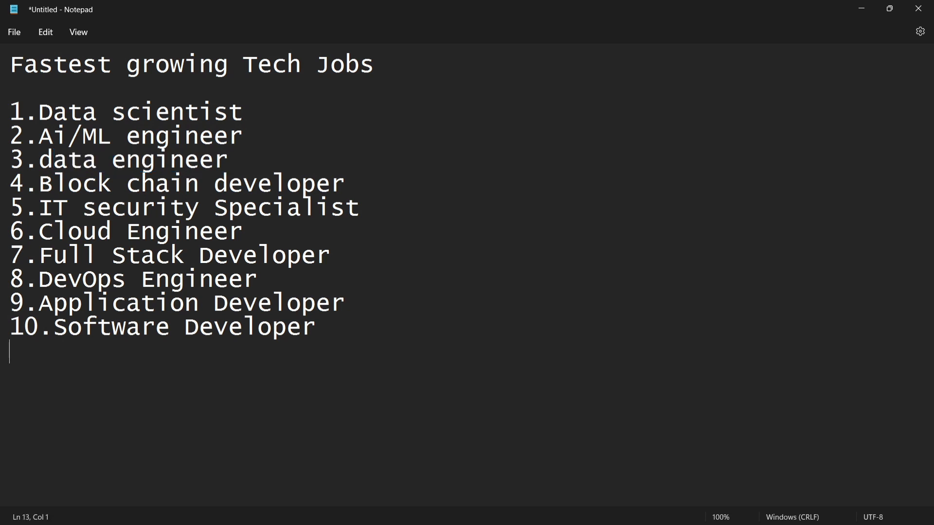
click(10, 89)
drag(331, 353, 10, 111)
click(156, 256)
double_click(184, 112)
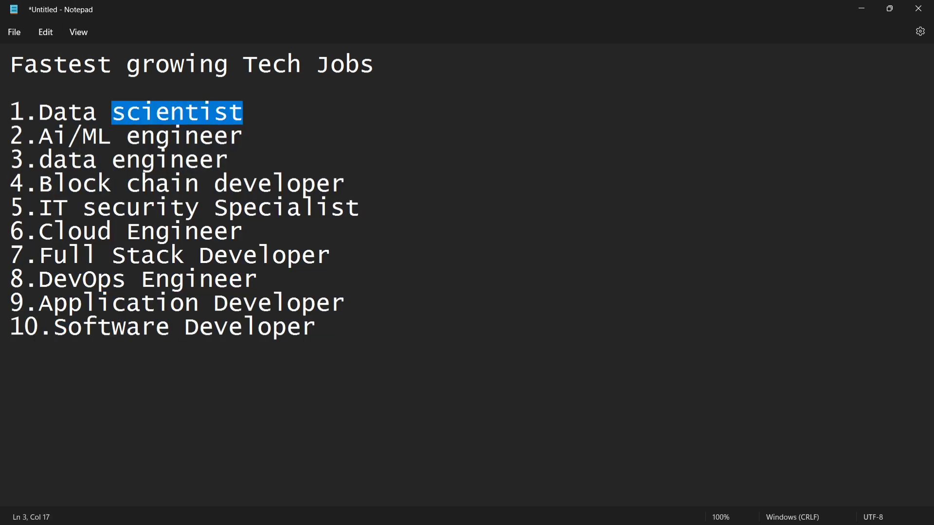